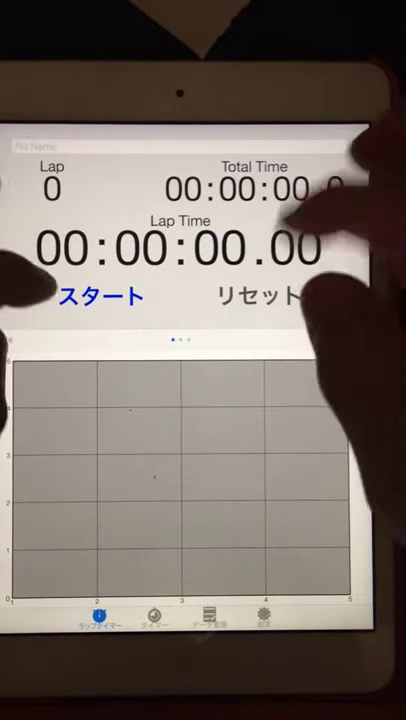
Start the stopwatch and record 34 rapid laps, stopping at 8.4 seconds total.
click(105, 292)
click(258, 290)
double_click(258, 290)
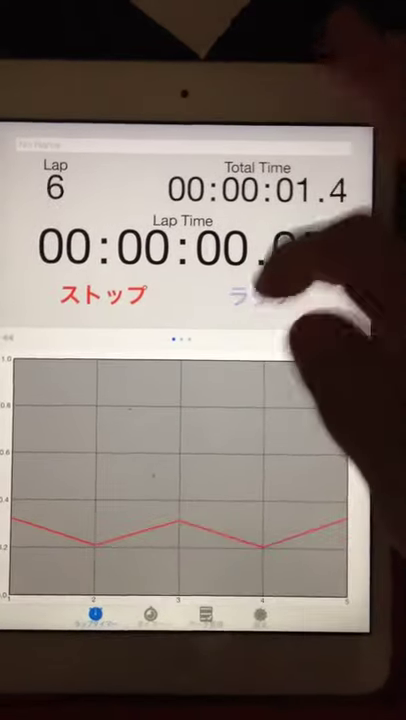
double_click(258, 290)
double_click(258, 300)
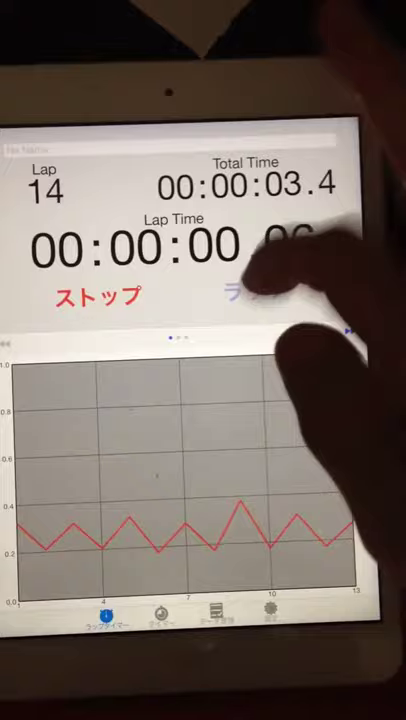
double_click(258, 300)
double_click(258, 296)
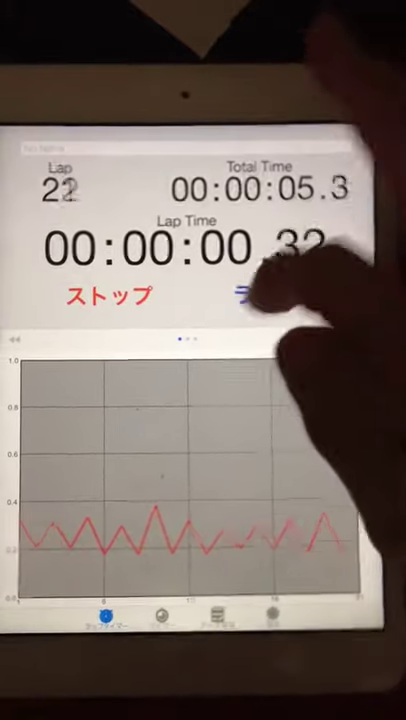
double_click(258, 296)
double_click(258, 296)
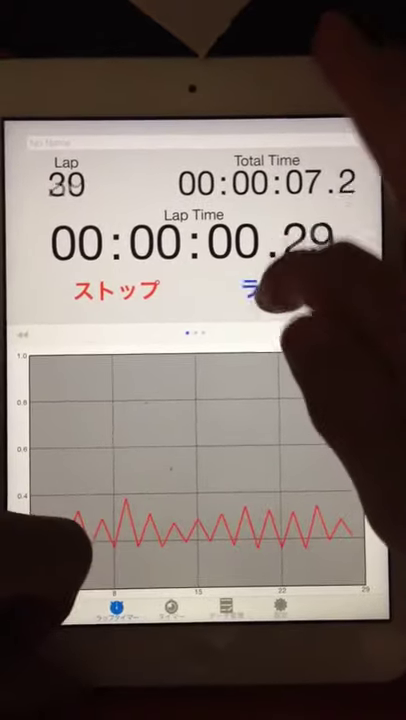
click(258, 296)
double_click(258, 296)
click(258, 296)
click(117, 291)
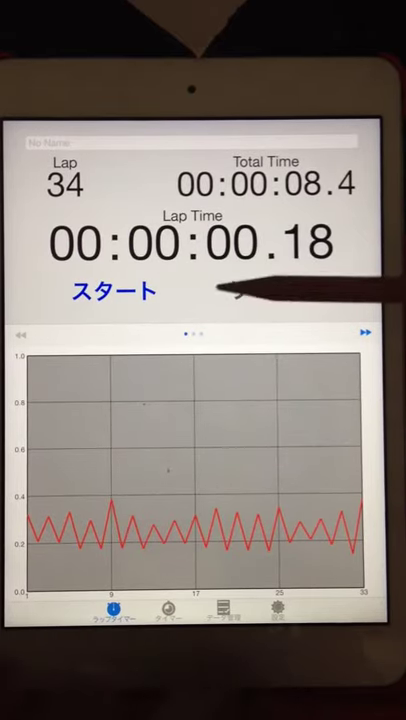
Swipe the graph panel left to reveal the individual lap-time list.
drag(355, 400, 150, 400)
scroll(310, 470, down, 8)
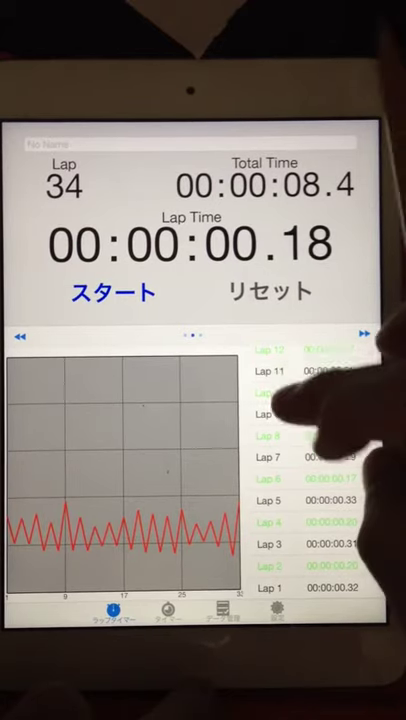
scroll(305, 470, up, 4)
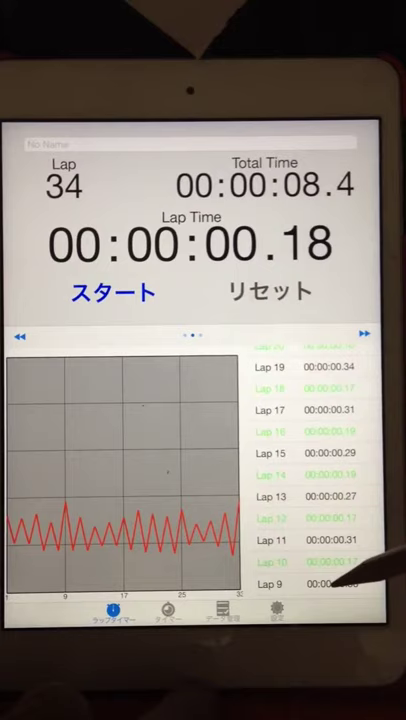